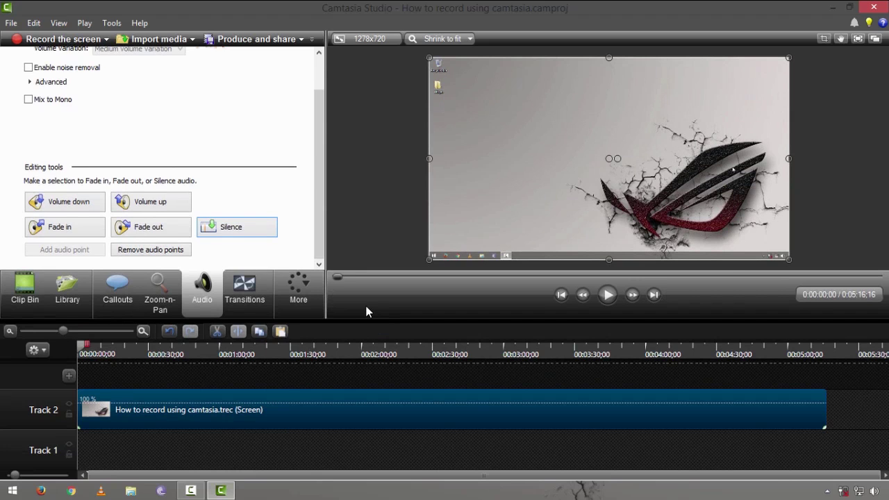
# Show the Zoom-n-Pan options for the screen recording clip.
pyautogui.click(159, 288)
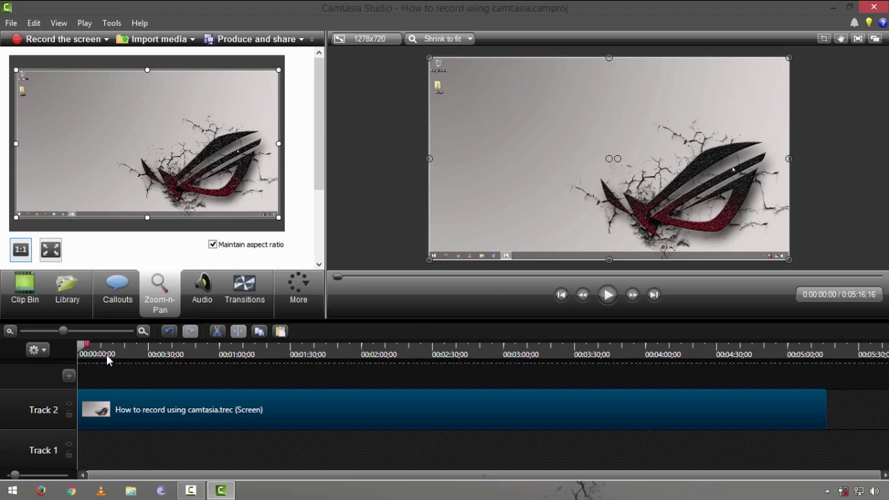
# Move the playhead forward into the clip to about 0:01:08.
pyautogui.moveTo(88, 346); pyautogui.dragTo(246, 354)
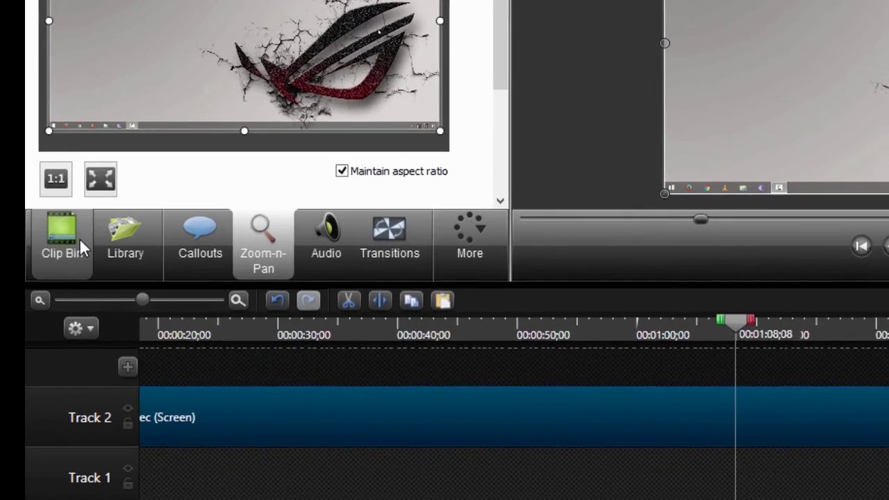
# Switch to the Clip Bin and back to Zoom-n-Pan at the 0:01:08 playhead.
pyautogui.click(37, 289)
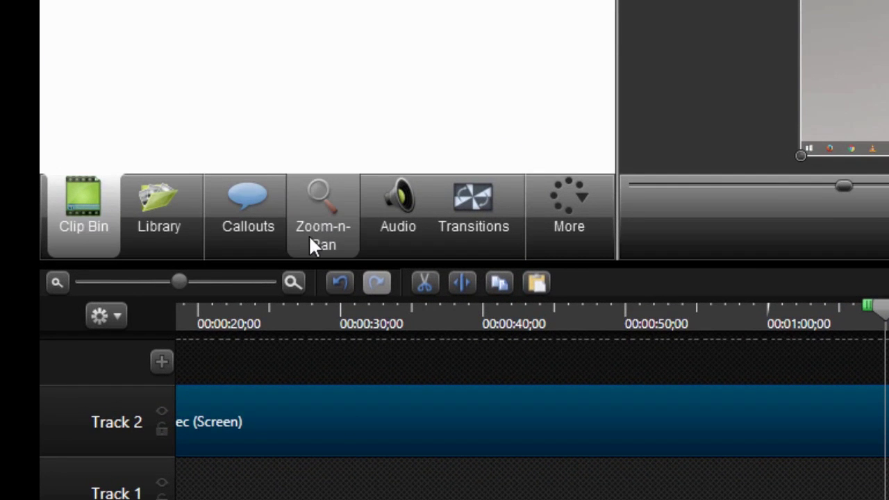
pyautogui.click(321, 221)
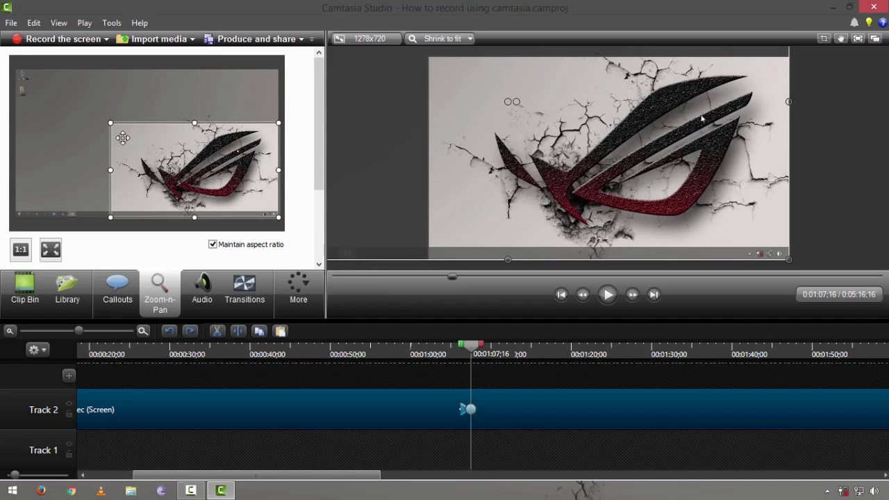
# Add a zoom keyframe that shrinks the rectangle around the ROG logo near 1:07.
pyautogui.moveTo(293, 224); pyautogui.dragTo(114, 111)
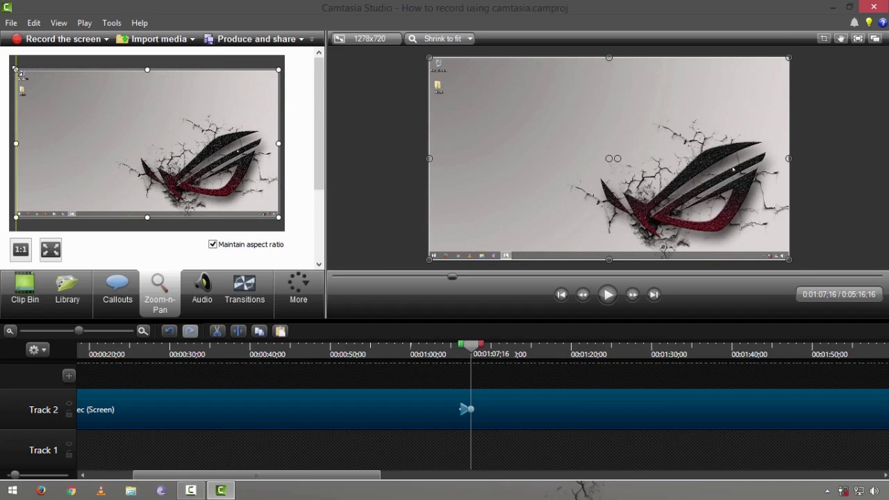
pyautogui.moveTo(16, 68); pyautogui.dragTo(104, 140)
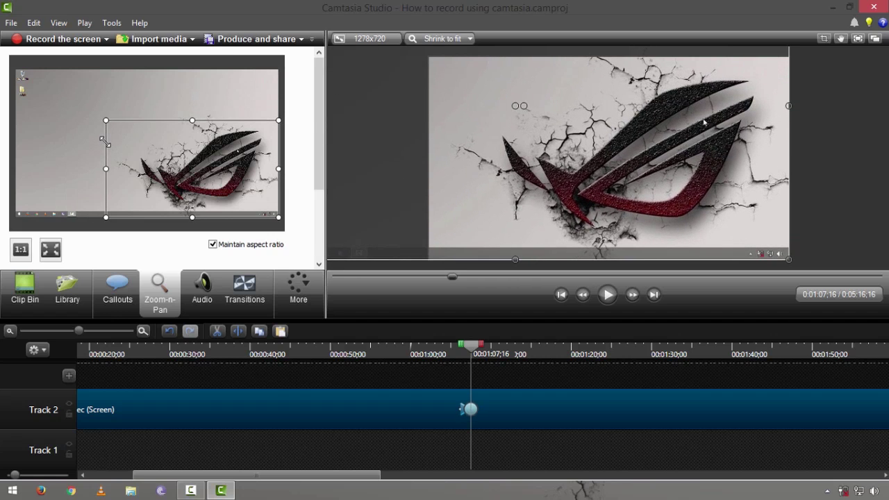
pyautogui.moveTo(233, 179); pyautogui.dragTo(228, 172)
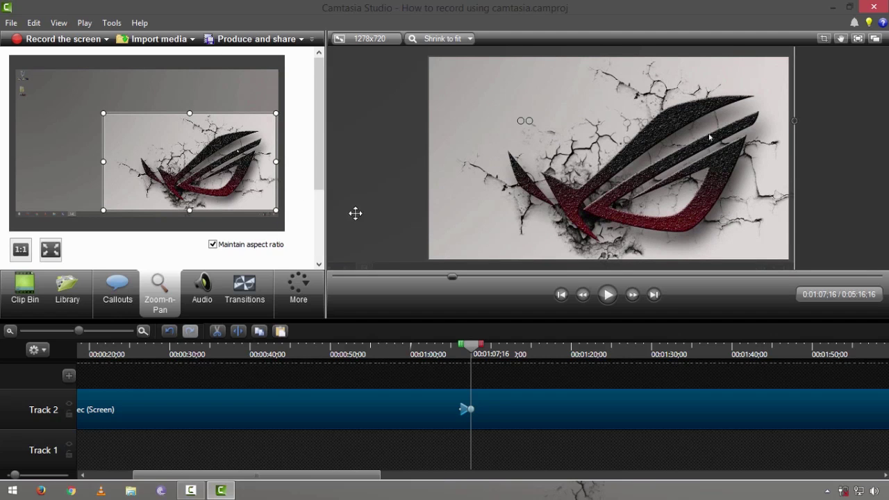
# Preview the logo zoom from about 1:02, then start a zoom-out at 1:11.
pyautogui.click(442, 354)
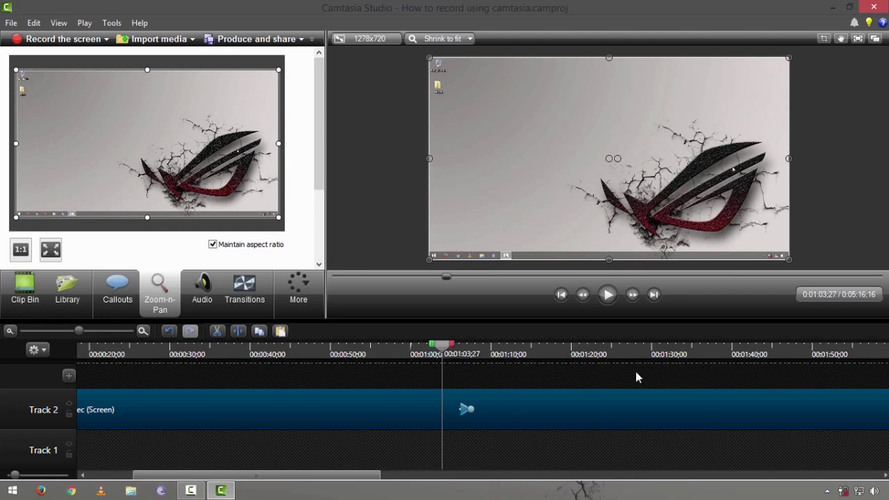
pyautogui.press('space')
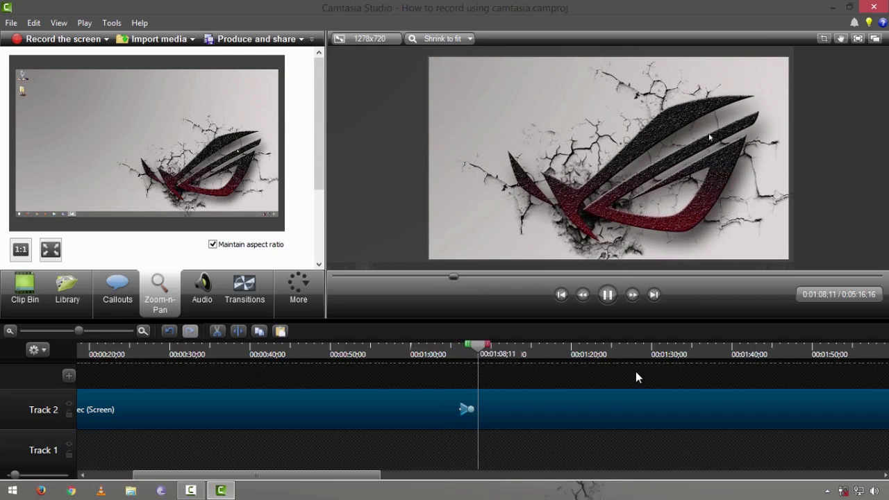
pyautogui.press('space')
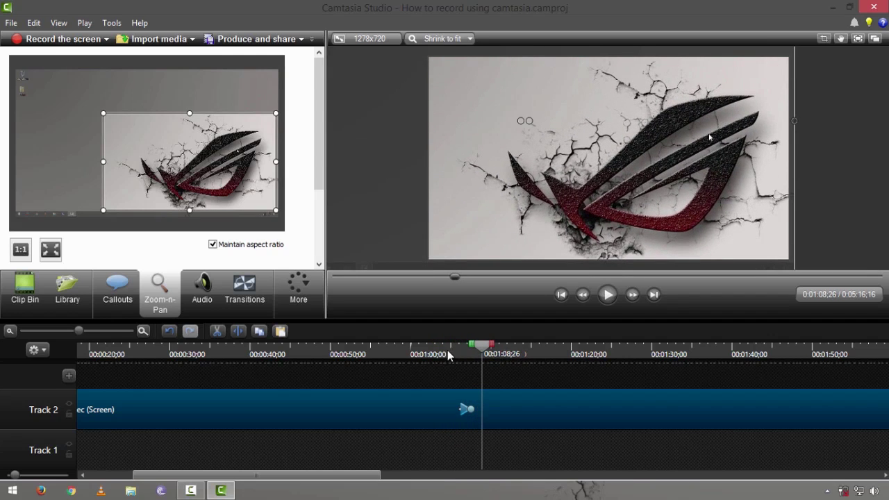
pyautogui.moveTo(462, 351); pyautogui.dragTo(436, 354)
pyautogui.press('space')
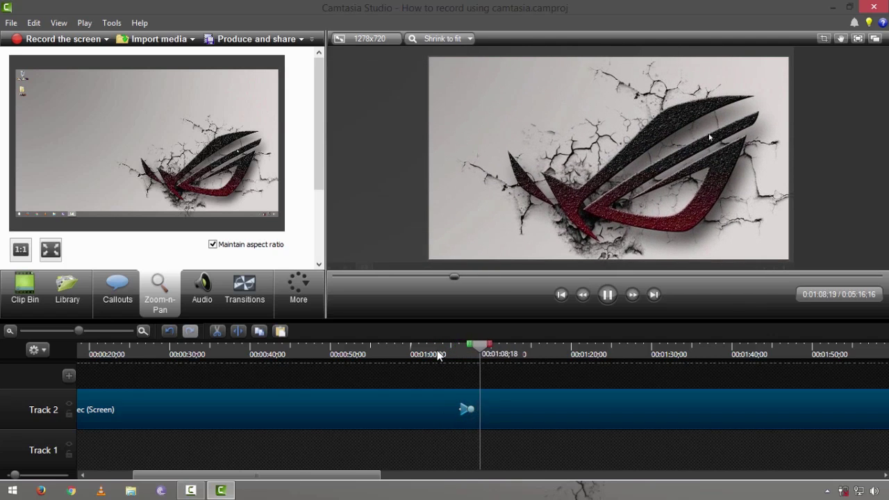
pyautogui.press('space')
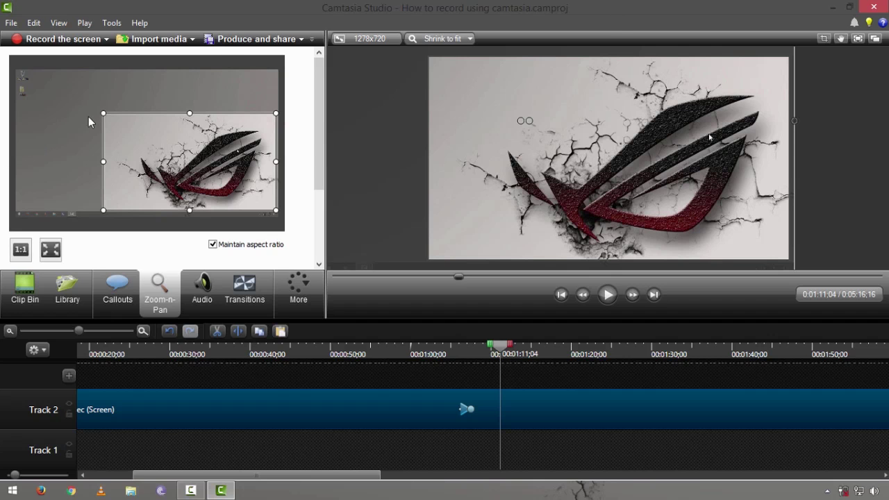
pyautogui.moveTo(102, 111)
pyautogui.mouseDown()
pyautogui.moveTo(16, 66)
pyautogui.moveTo(43, 88)
pyautogui.mouseUp()
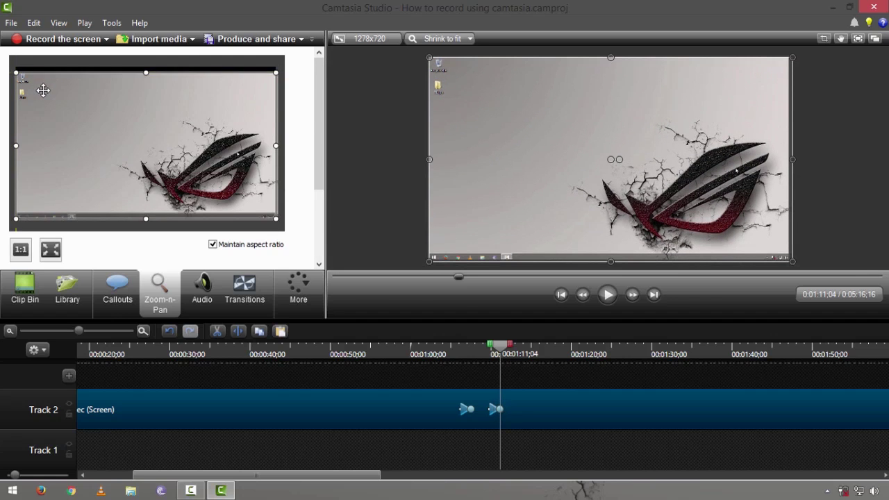
# Fit the zoom rectangle to the full frame at 1:11 and preview from 1:05.
pyautogui.moveTo(277, 229); pyautogui.dragTo(280, 231)
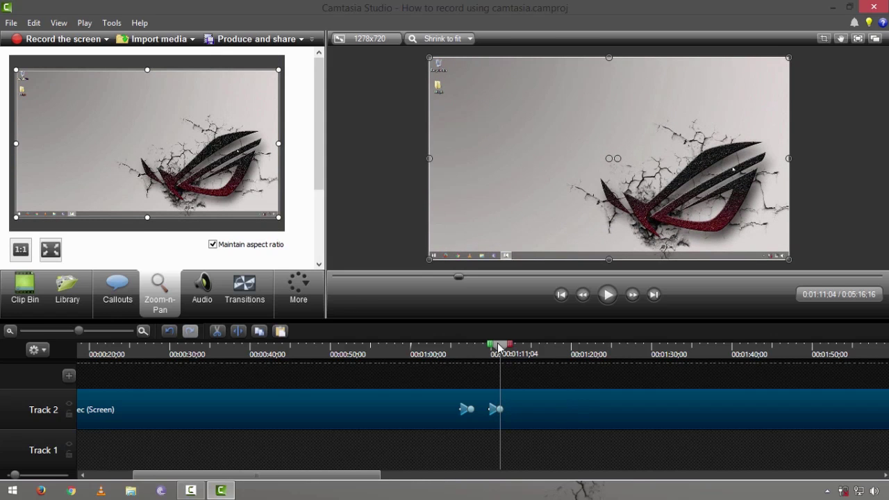
pyautogui.click(458, 354)
pyautogui.click(448, 354)
pyautogui.press('space')
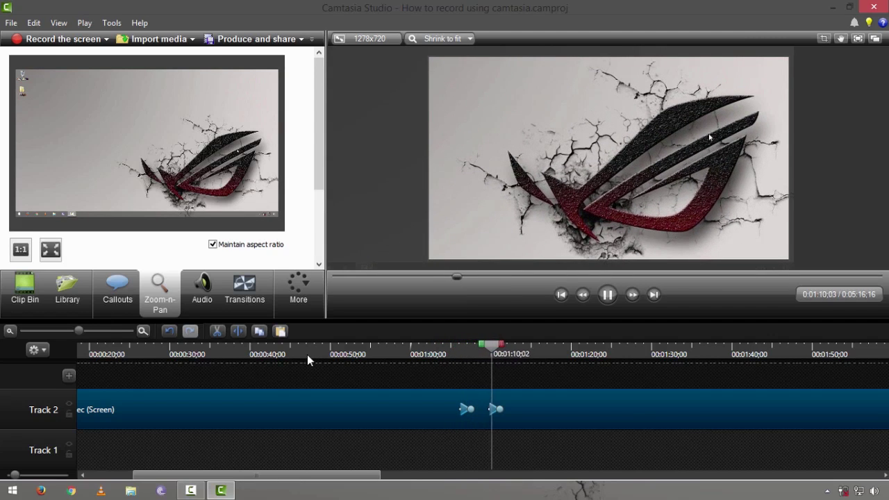
pyautogui.press('space')
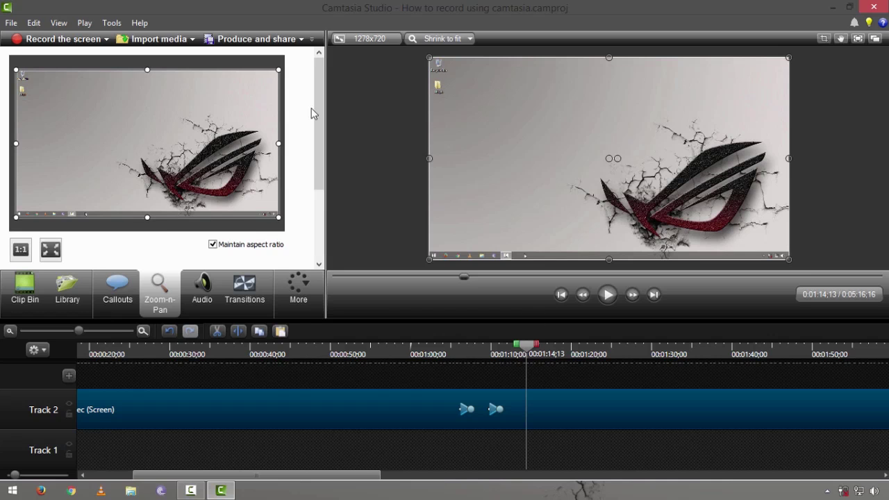
# Zoom onto the lower-left taskbar, then pan to the recorder widget, previewing each.
pyautogui.moveTo(278, 144)
pyautogui.mouseDown()
pyautogui.moveTo(99, 148)
pyautogui.moveTo(90, 195)
pyautogui.mouseUp()
pyautogui.moveTo(528, 347); pyautogui.dragTo(512, 350)
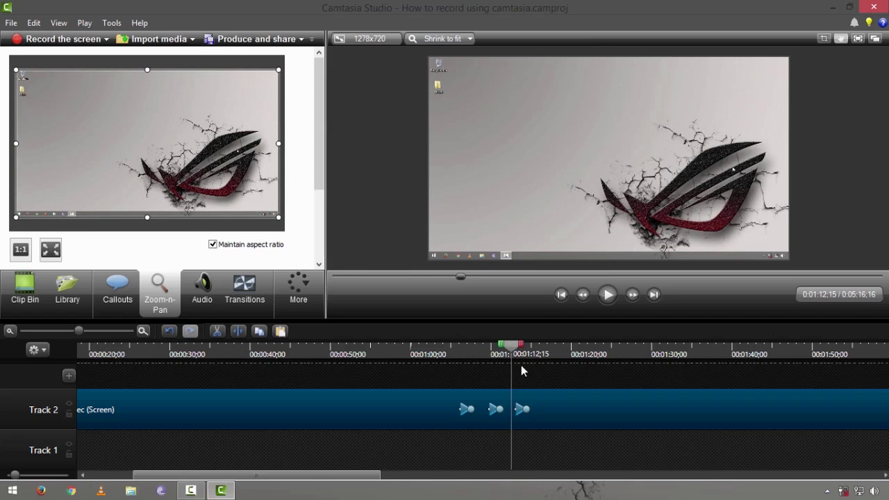
pyautogui.press('space')
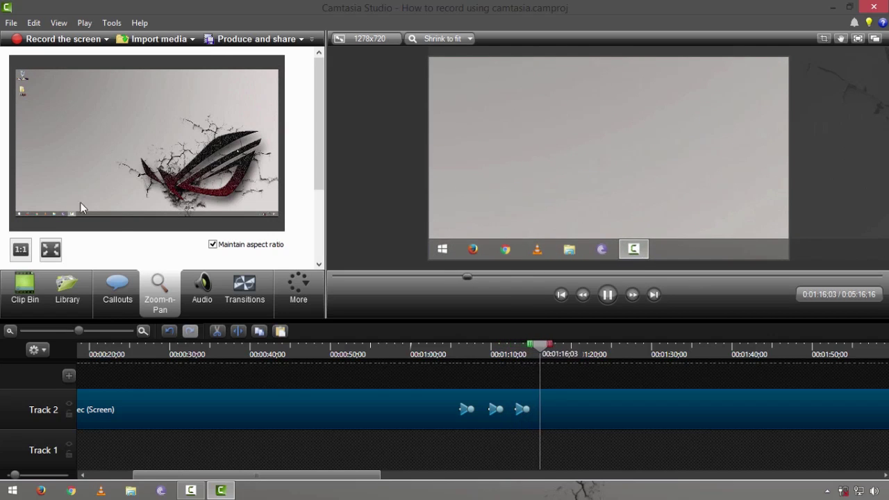
pyautogui.moveTo(63, 184); pyautogui.dragTo(235, 186)
pyautogui.moveTo(541, 349); pyautogui.dragTo(527, 351)
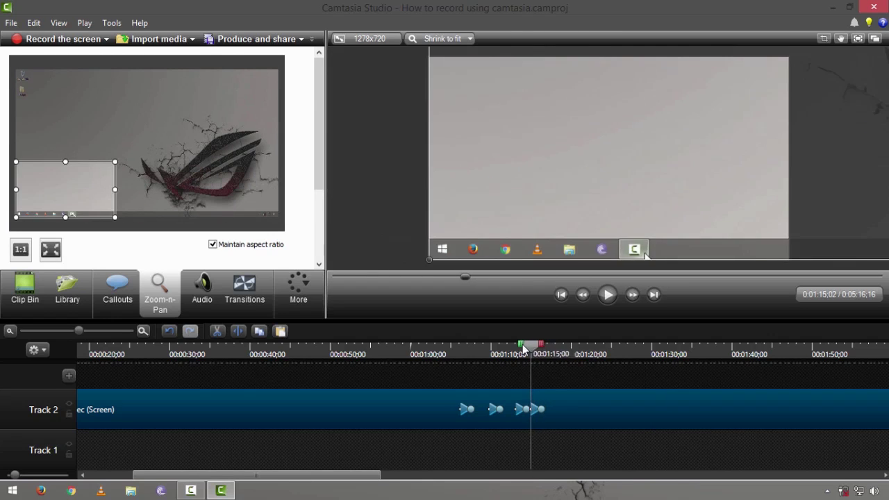
pyautogui.press('space')
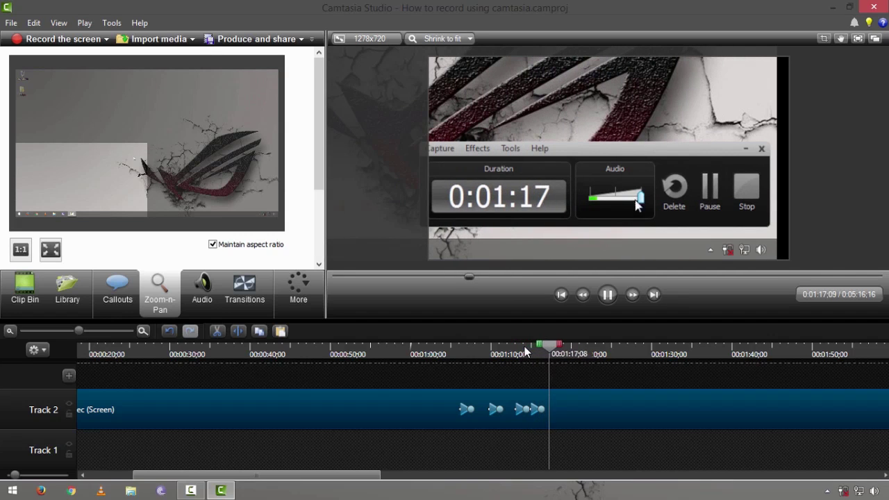
pyautogui.press('space')
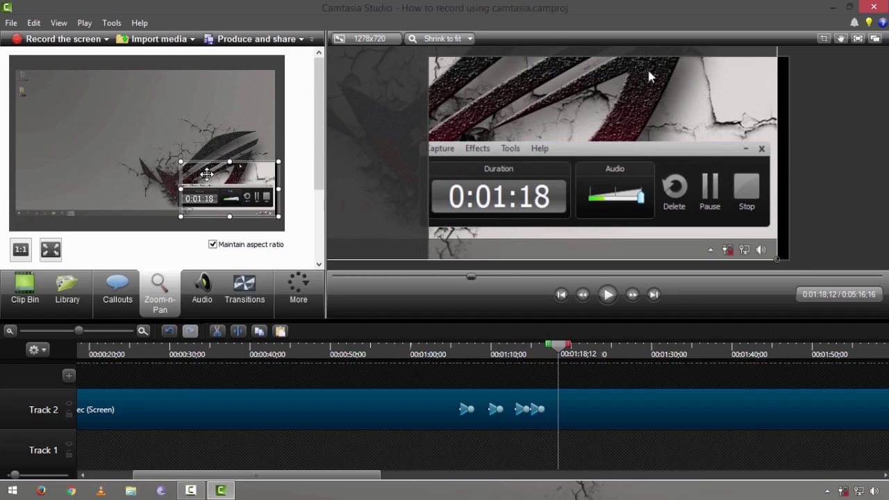
# Pan to the top-left desktop icons, then return to full frame and preview from 1:17.
pyautogui.moveTo(183, 164); pyautogui.dragTo(12, 93)
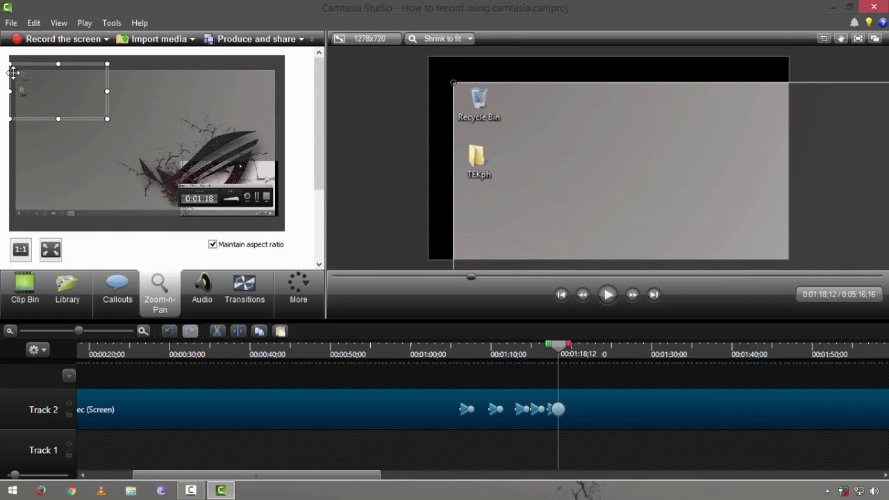
pyautogui.click(543, 347)
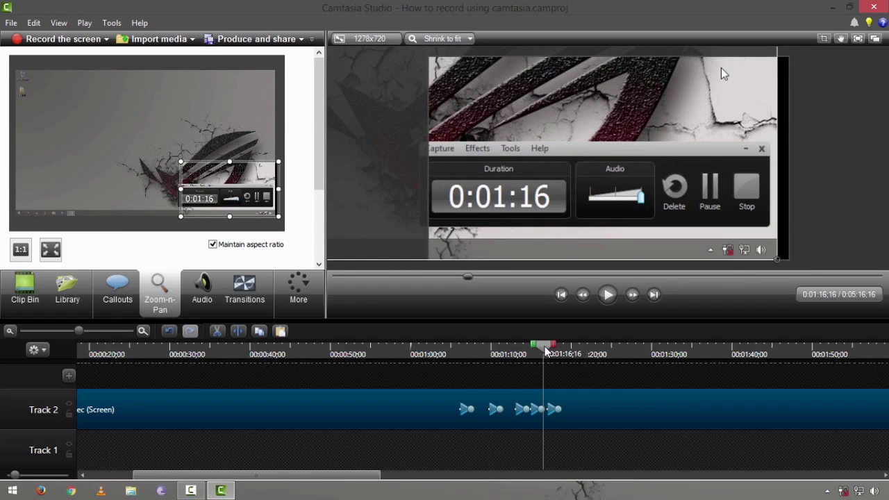
pyautogui.press('space')
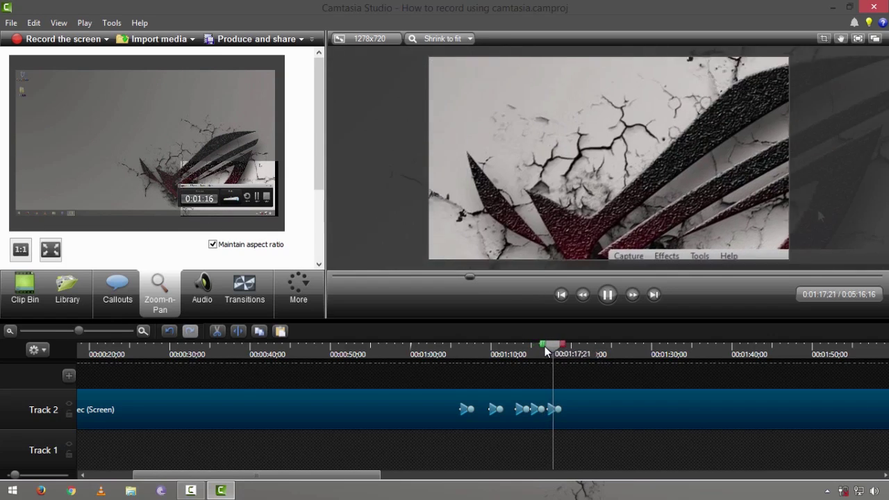
pyautogui.moveTo(133, 166); pyautogui.dragTo(69, 104)
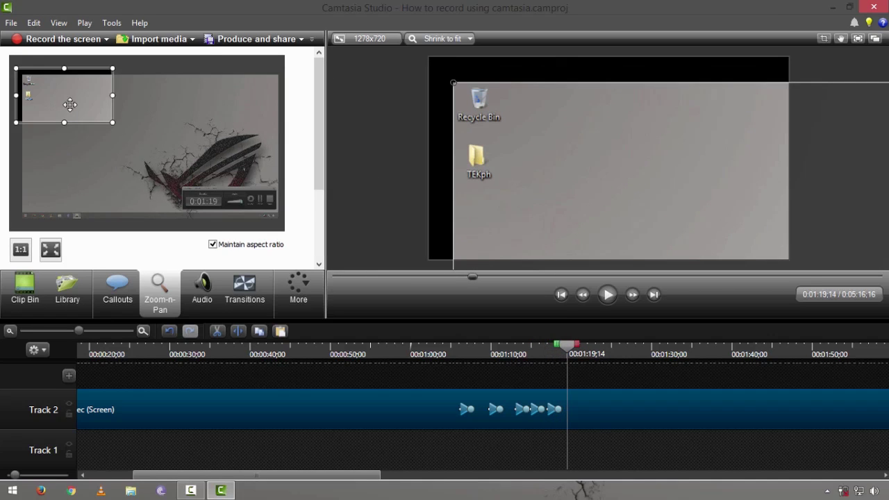
pyautogui.moveTo(115, 125); pyautogui.dragTo(278, 217)
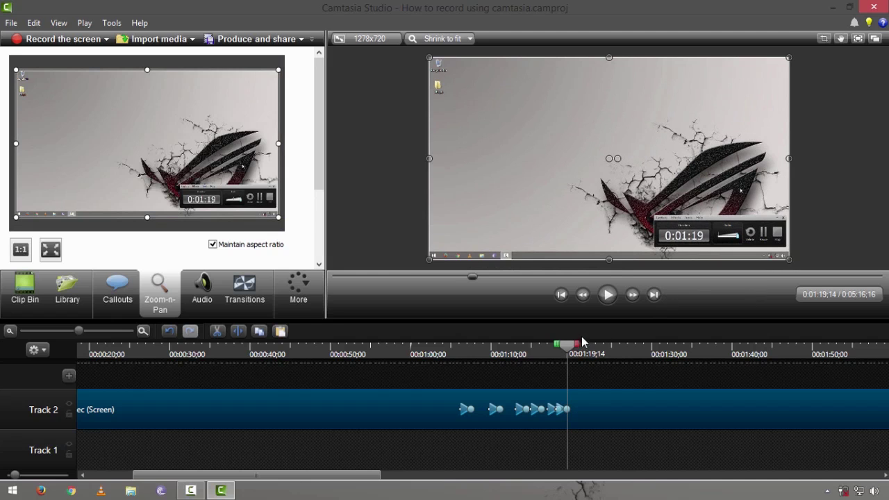
pyautogui.moveTo(574, 347); pyautogui.dragTo(561, 350)
pyautogui.press('space')
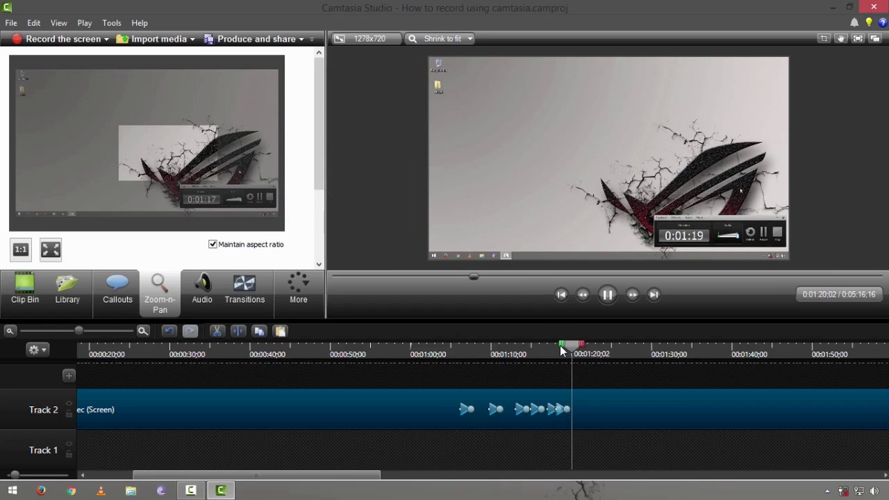
pyautogui.press('space')
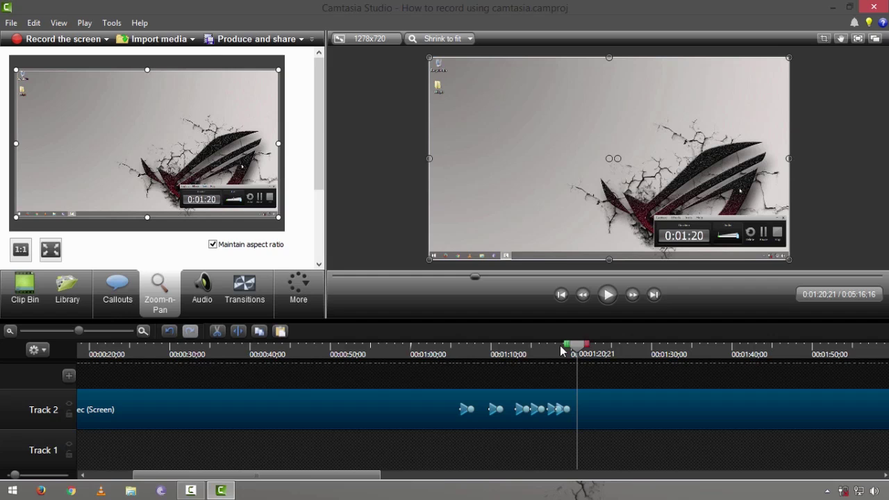